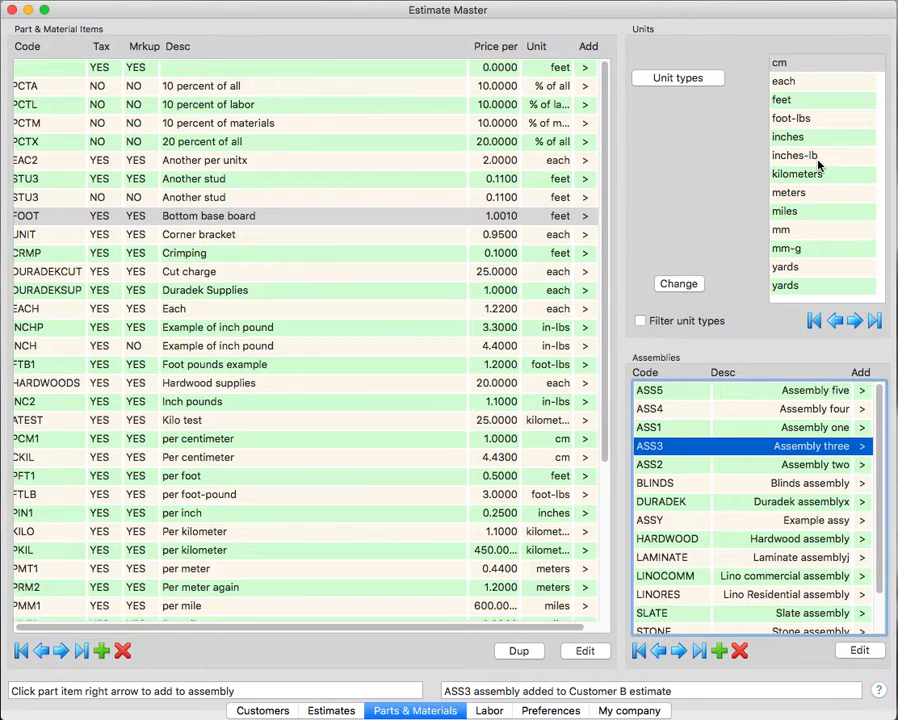
# - Add a new part item with feet as its unit, code DDD and description "test"
pyautogui.click(798, 84)
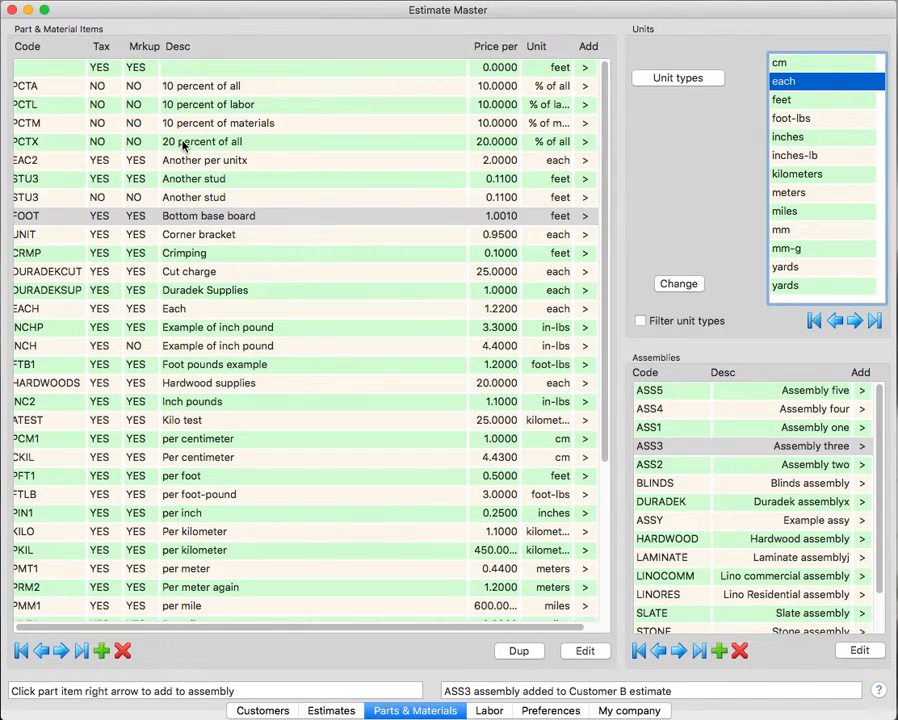
pyautogui.click(793, 101)
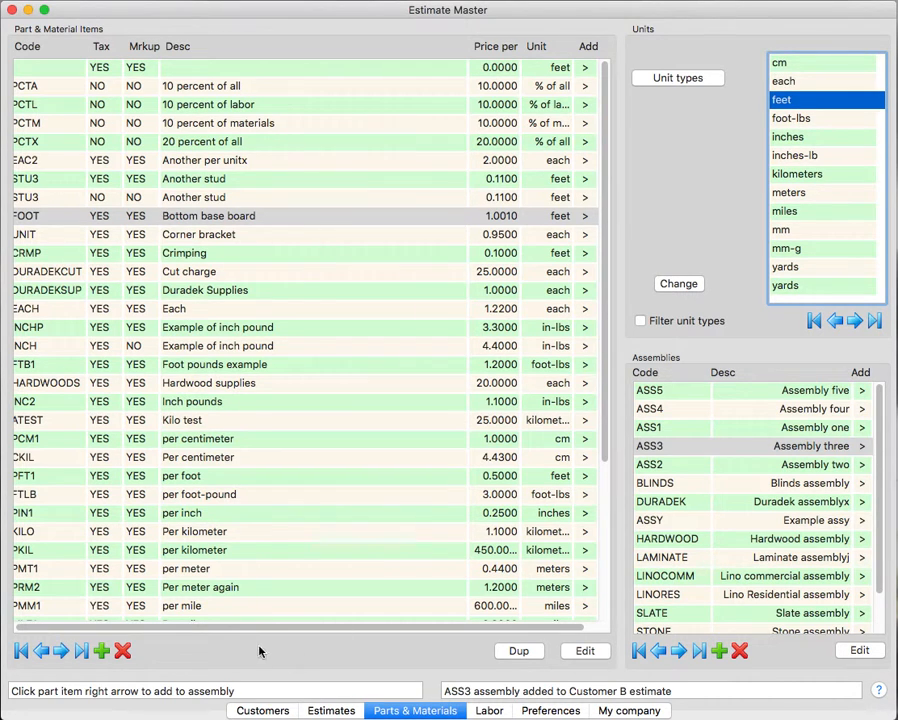
pyautogui.click(100, 652)
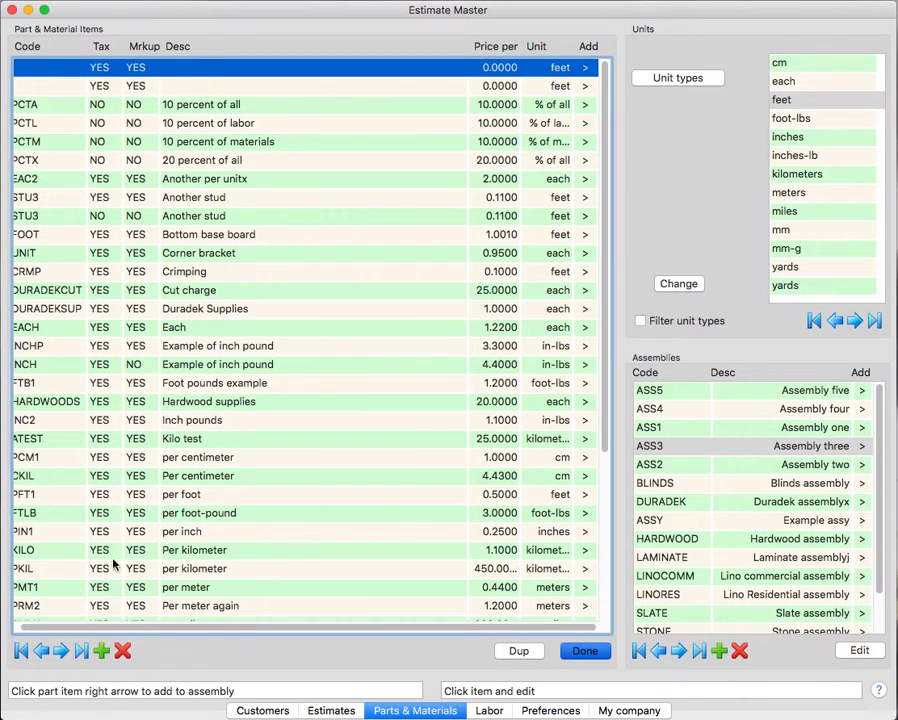
pyautogui.click(48, 68)
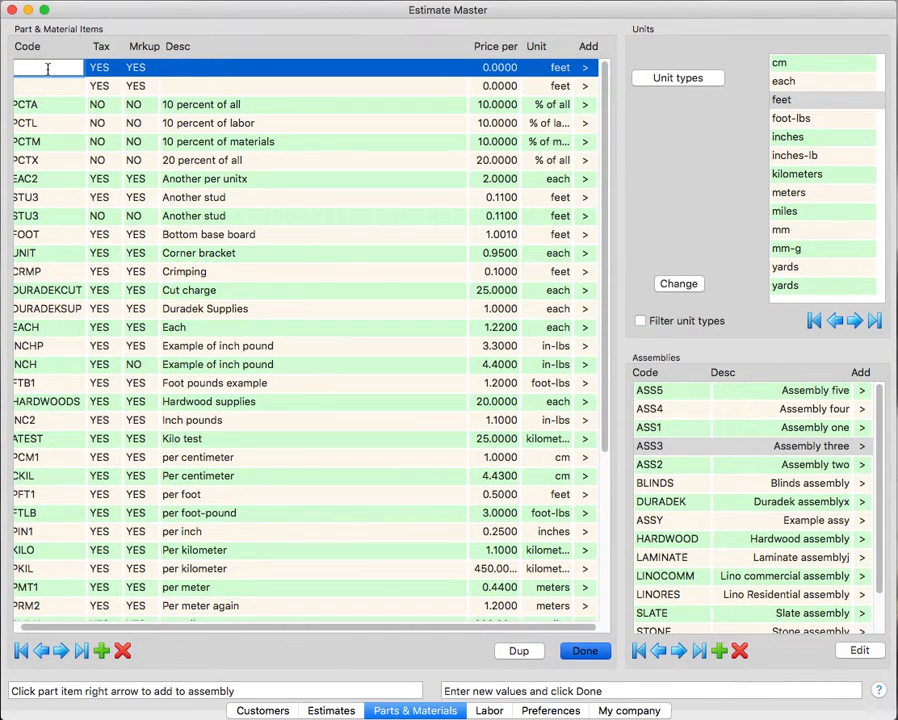
pyautogui.write('ddd')
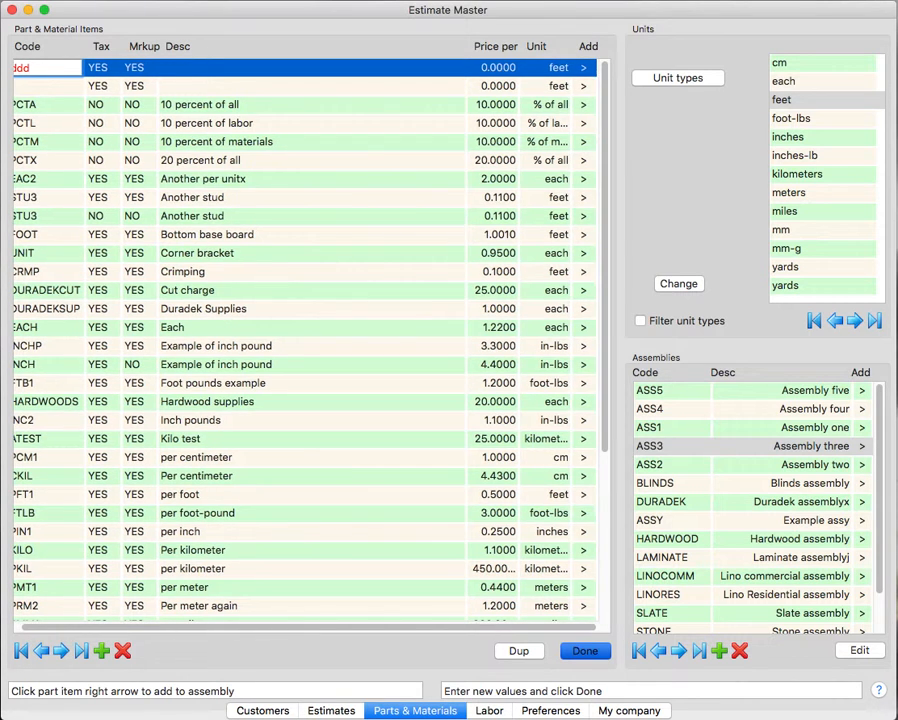
pyautogui.click(182, 68)
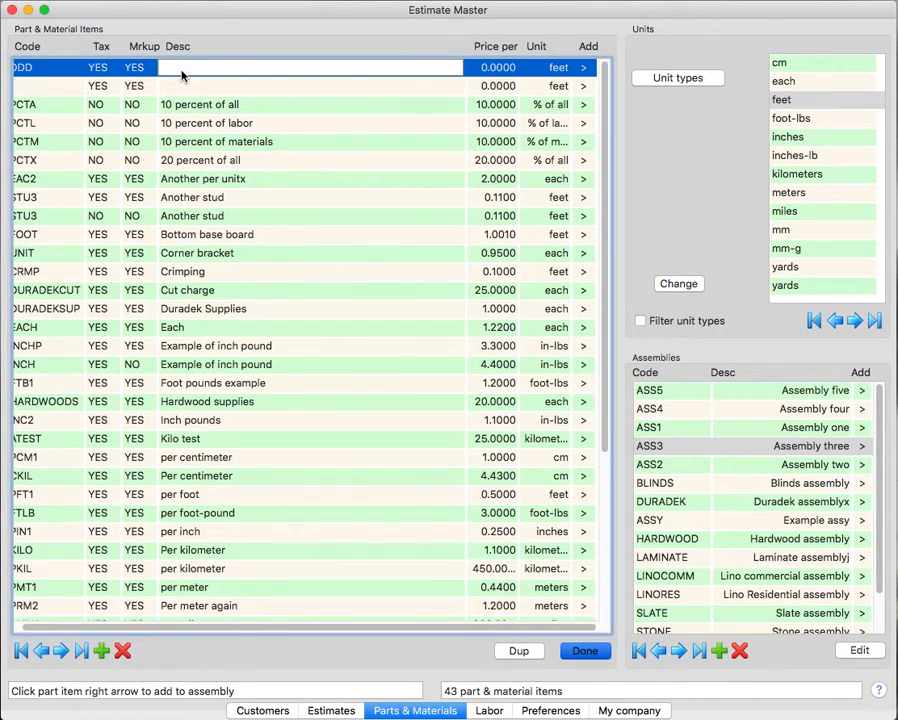
pyautogui.write('test')
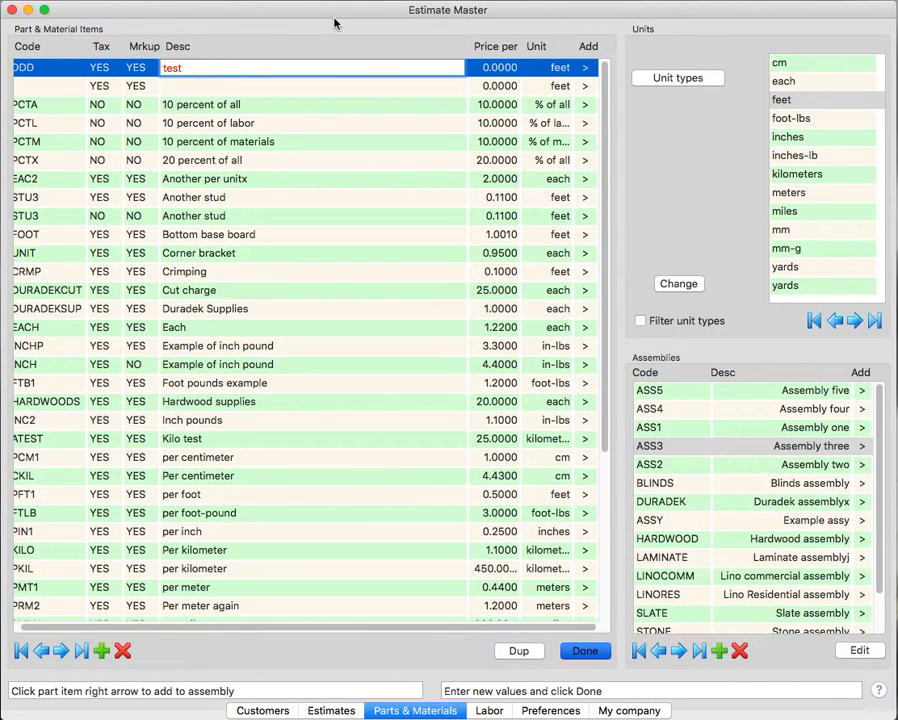
# - Set the price per unit of the DDD item to 1 and finish editing the parts list
pyautogui.click(492, 68)
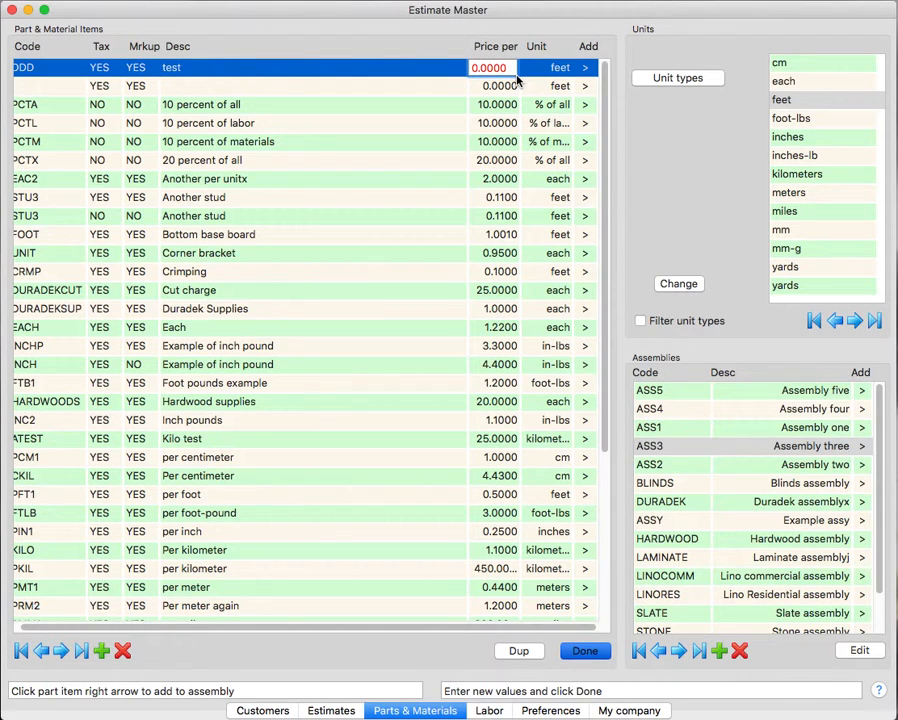
pyautogui.press('BackSpace')
pyautogui.press('BackSpace')
pyautogui.press('BackSpace')
pyautogui.press('BackSpace')
pyautogui.press('BackSpace')
pyautogui.press('BackSpace')
pyautogui.write('1')
pyautogui.click(505, 87)
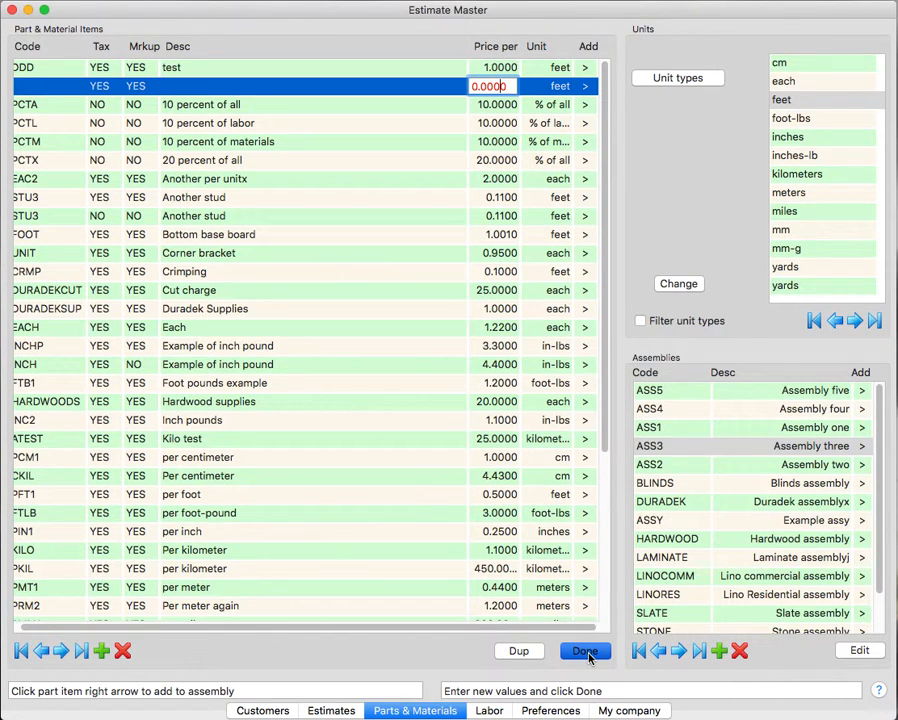
pyautogui.click(587, 652)
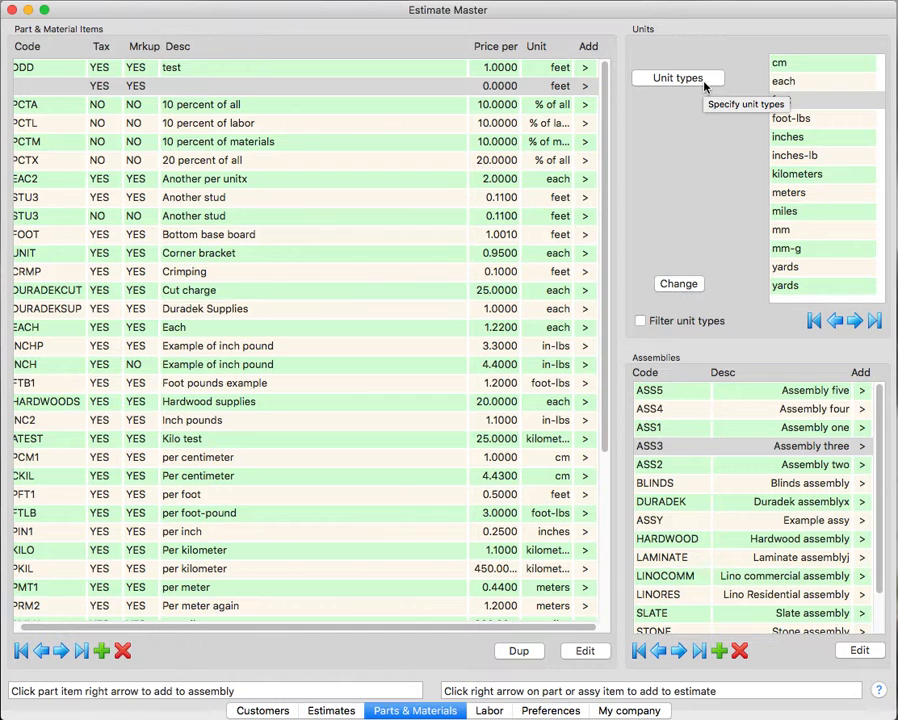
# - Define a new combined unit type from the length unit yards and the weight unit ton
pyautogui.click(702, 84)
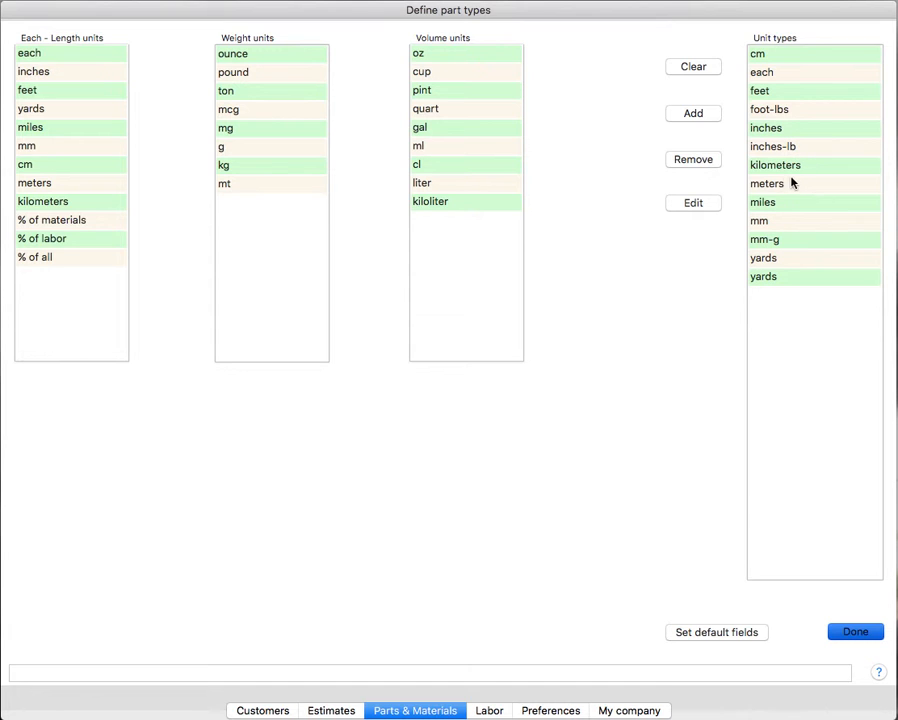
pyautogui.click(40, 112)
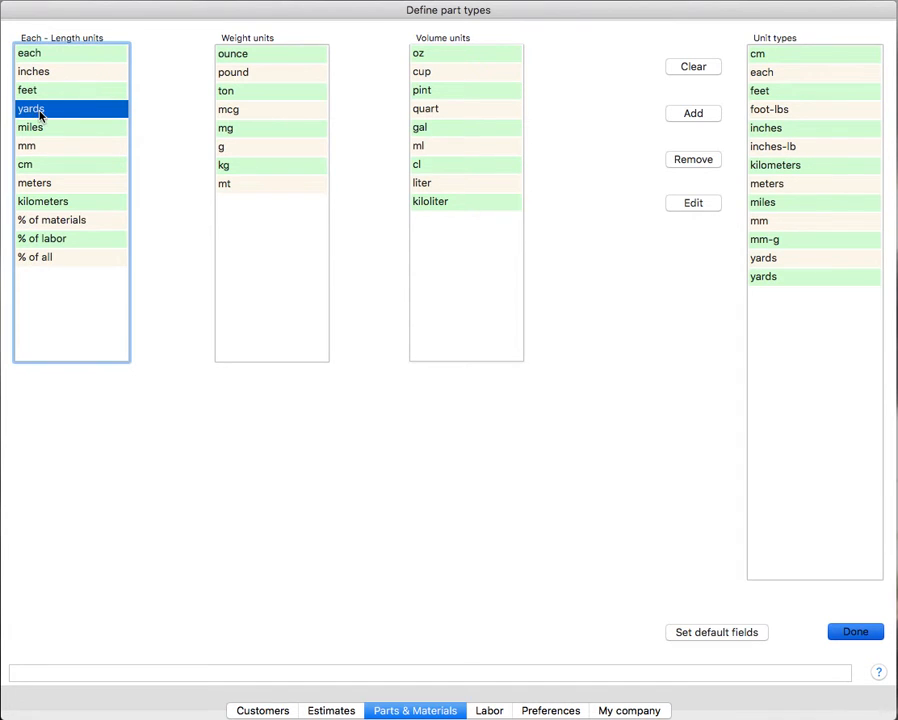
pyautogui.click(228, 94)
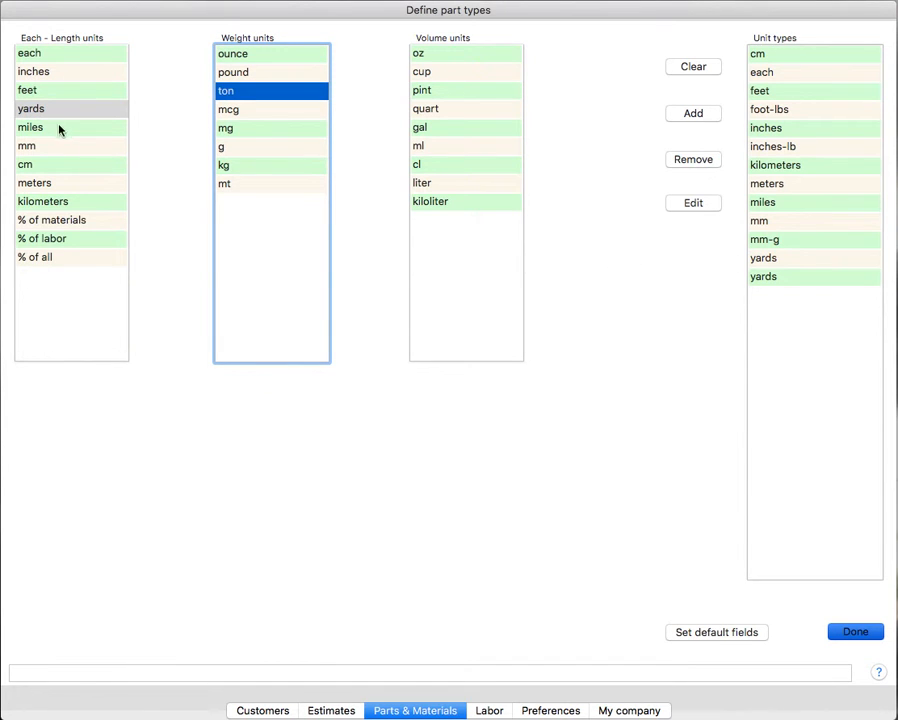
pyautogui.click(668, 117)
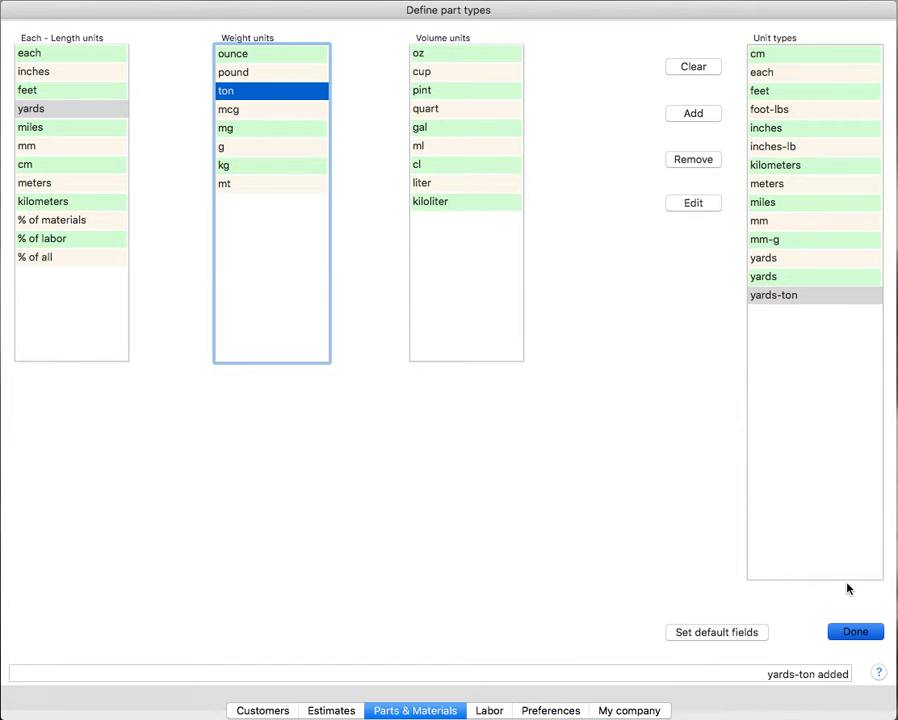
# - Open the yards-ton unit type's name for editing, end editing, and return to the parts and materials list
pyautogui.click(689, 205)
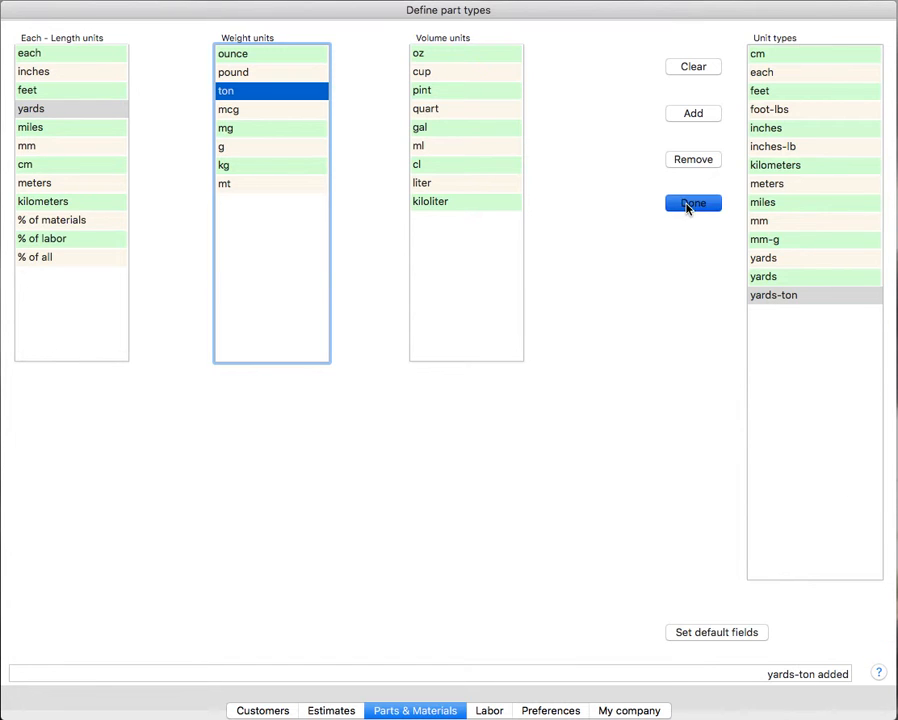
pyautogui.click(814, 299)
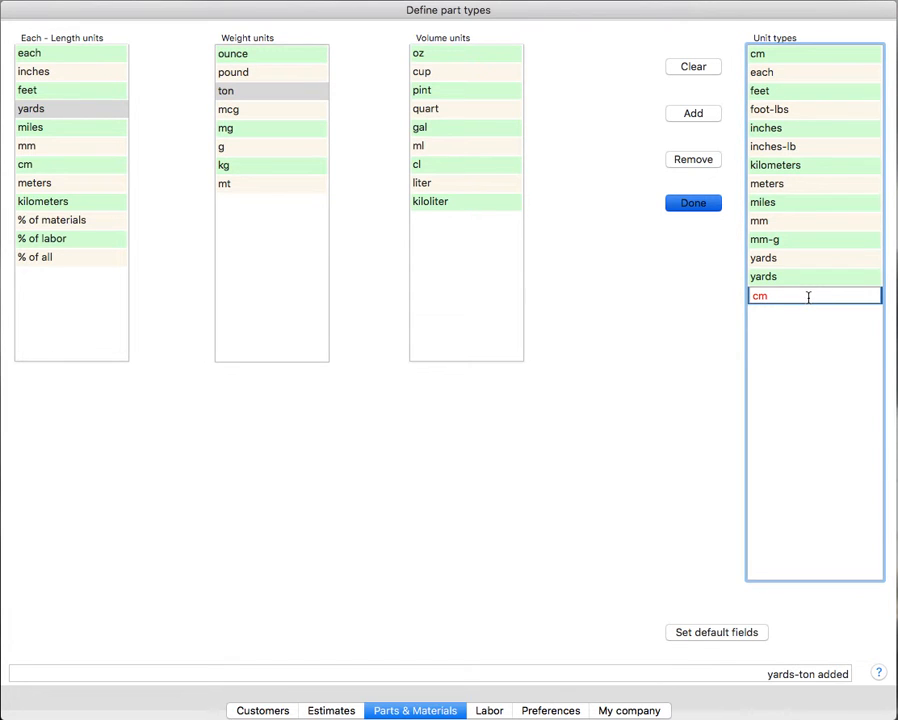
pyautogui.click(804, 281)
pyautogui.click(792, 295)
pyautogui.click(788, 280)
pyautogui.click(796, 295)
pyautogui.click(694, 204)
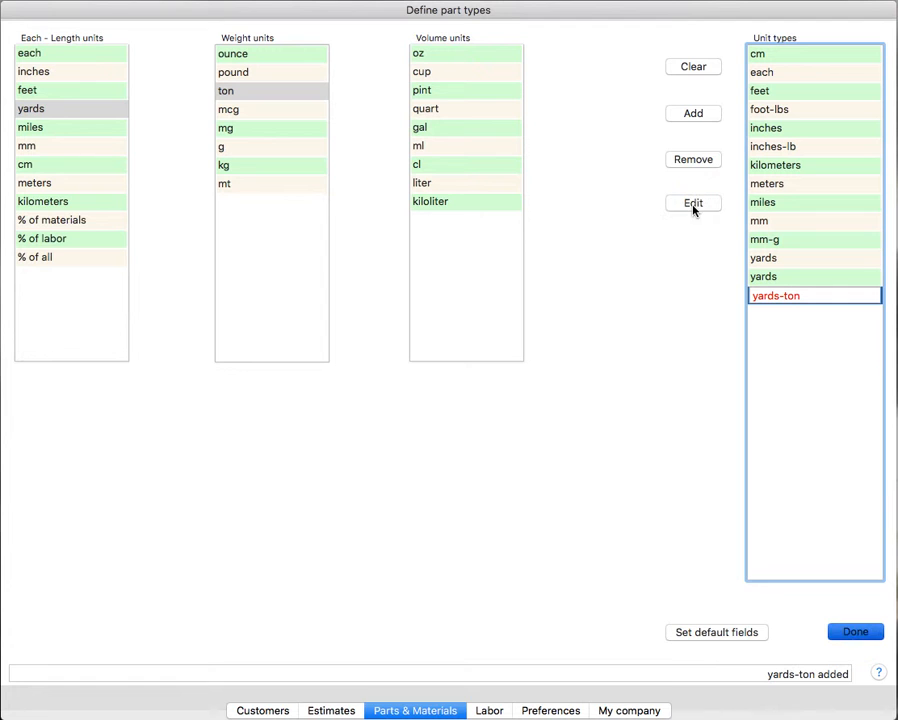
pyautogui.click(855, 632)
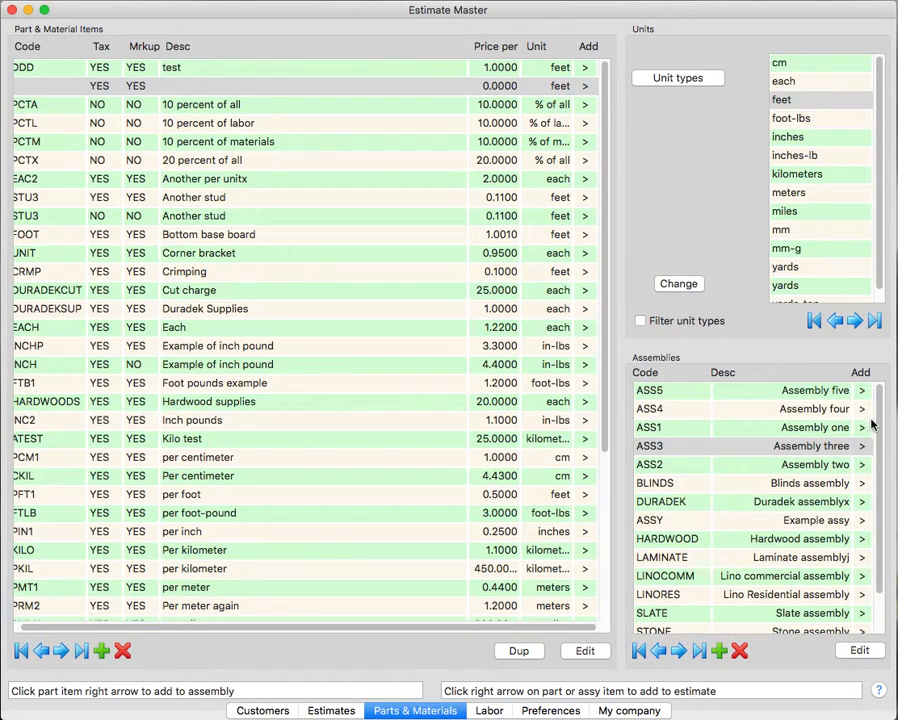
# - Try to add assembly ASS3 to the estimate with a quantity of 1
pyautogui.moveTo(879, 421)
pyautogui.mouseDown()
pyautogui.moveTo(880, 532)
pyautogui.moveTo(882, 403)
pyautogui.mouseUp()
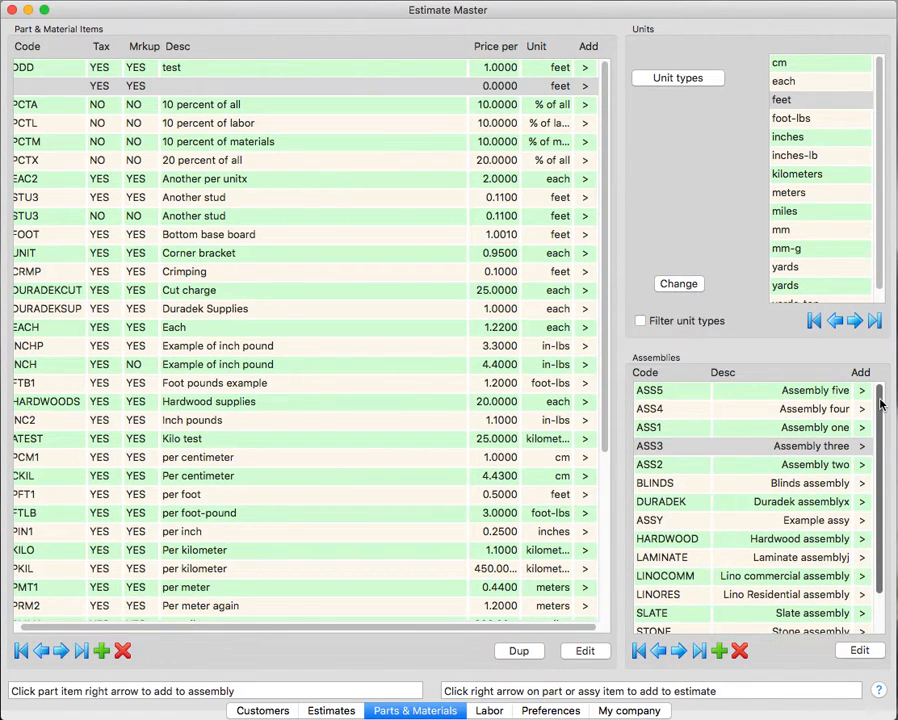
pyautogui.moveTo(881, 404)
pyautogui.mouseDown()
pyautogui.moveTo(882, 500)
pyautogui.moveTo(884, 404)
pyautogui.mouseUp()
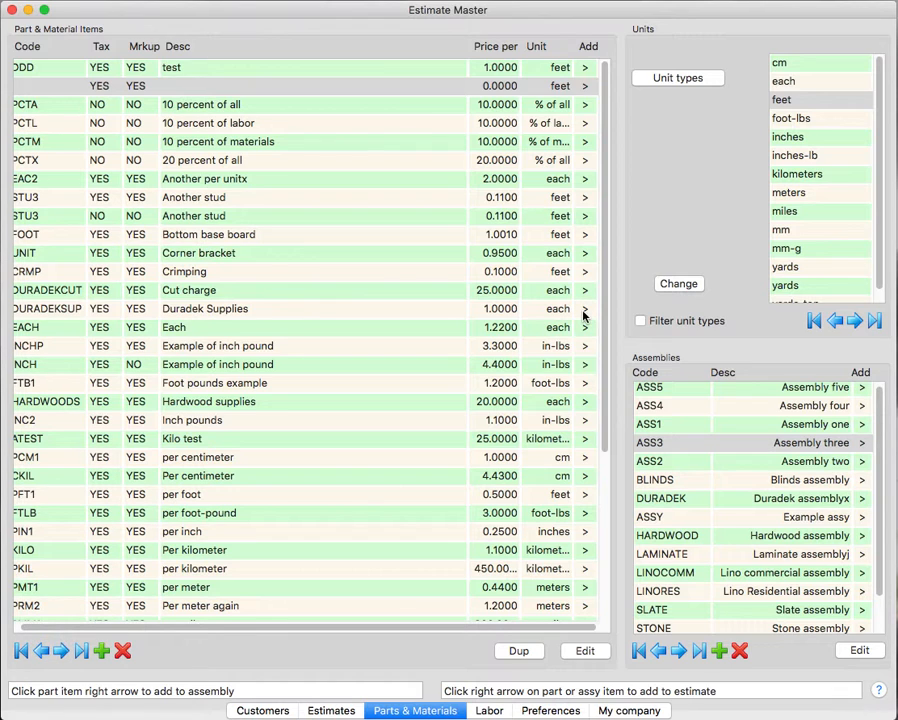
pyautogui.click(863, 449)
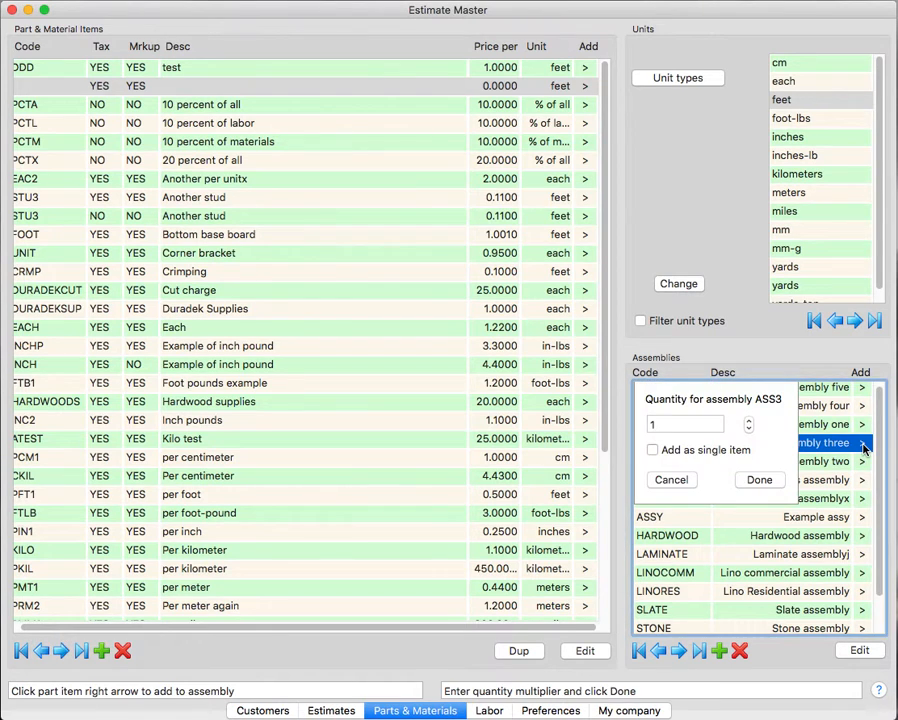
pyautogui.click(768, 482)
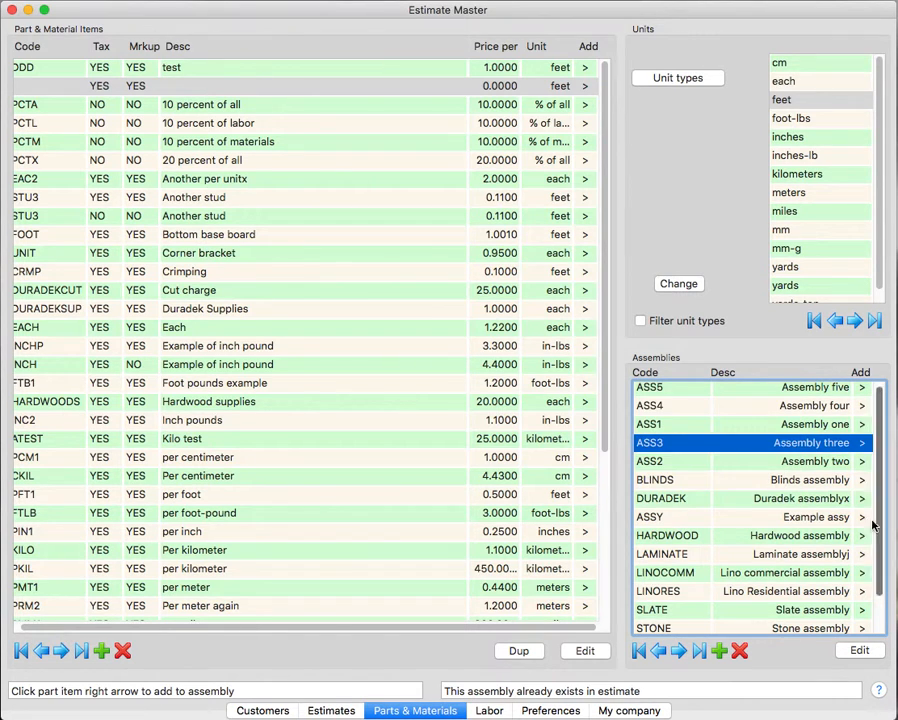
# - Open the contents of assembly ASS3, review its part and labor items, and leave assembly editing
pyautogui.click(857, 651)
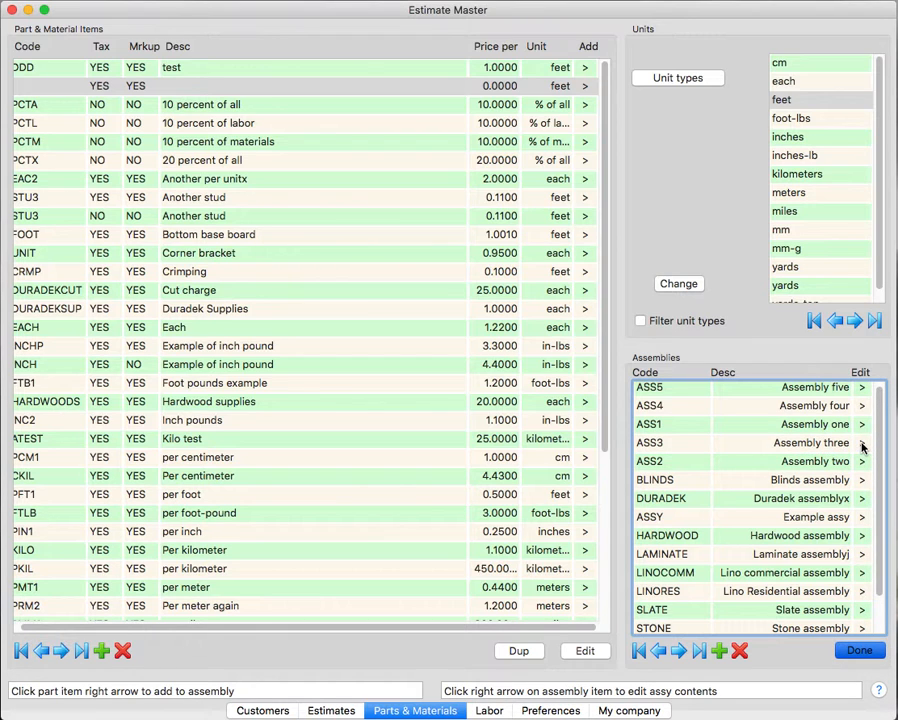
pyautogui.click(863, 448)
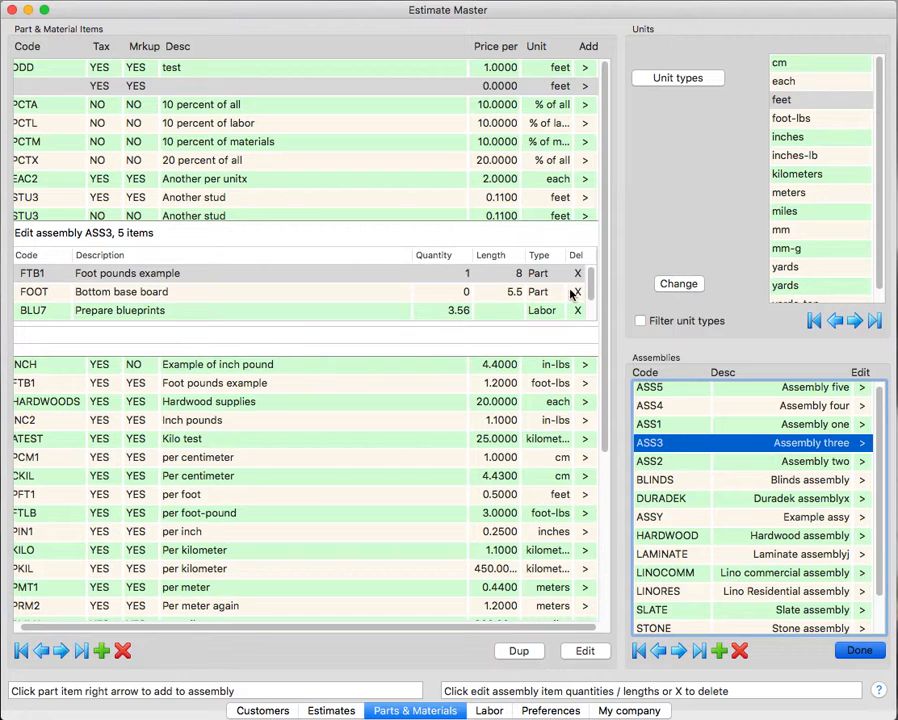
pyautogui.scroll(-2, 589, 296)
pyautogui.scroll(2, 591, 300)
pyautogui.scroll(-1, 593, 300)
pyautogui.scroll(-1, 593, 300)
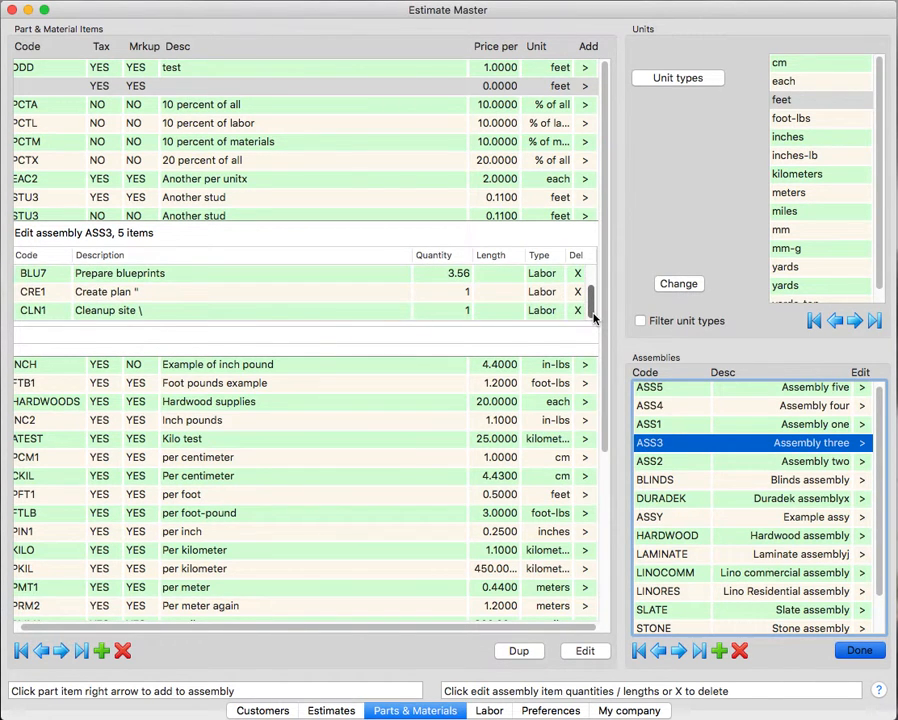
pyautogui.scroll(1, 595, 310)
pyautogui.scroll(-1, 596, 300)
pyautogui.scroll(2, 596, 295)
pyautogui.scroll(-1, 598, 295)
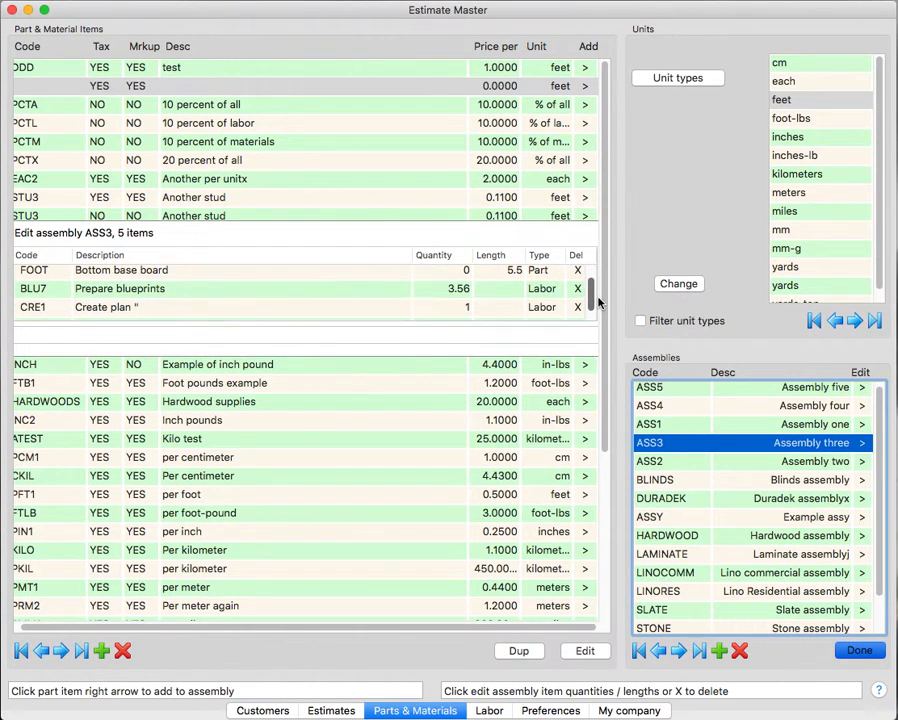
pyautogui.scroll(1, 598, 300)
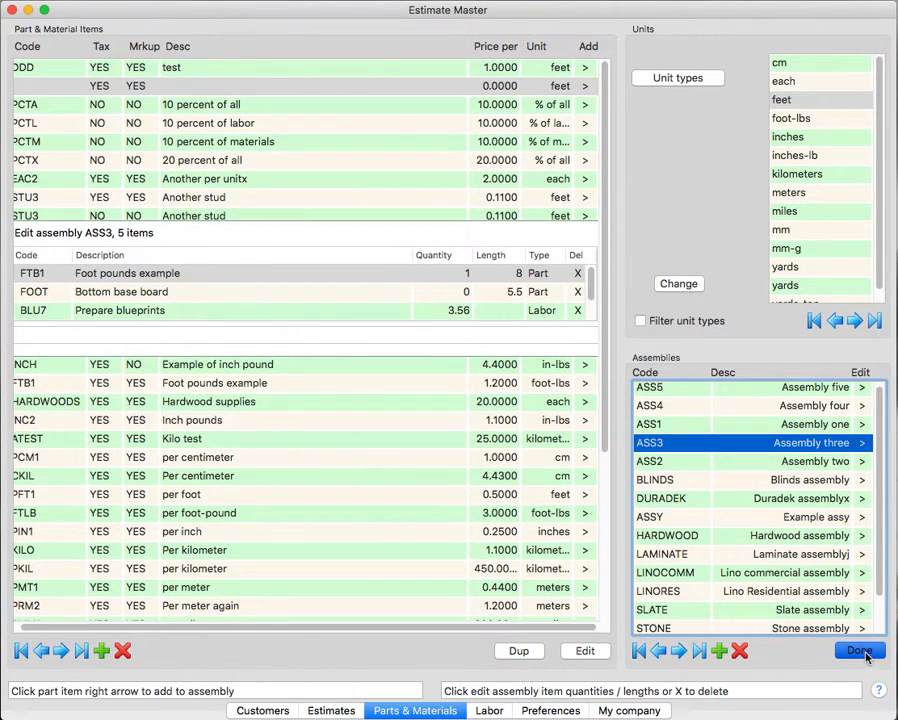
pyautogui.click(862, 651)
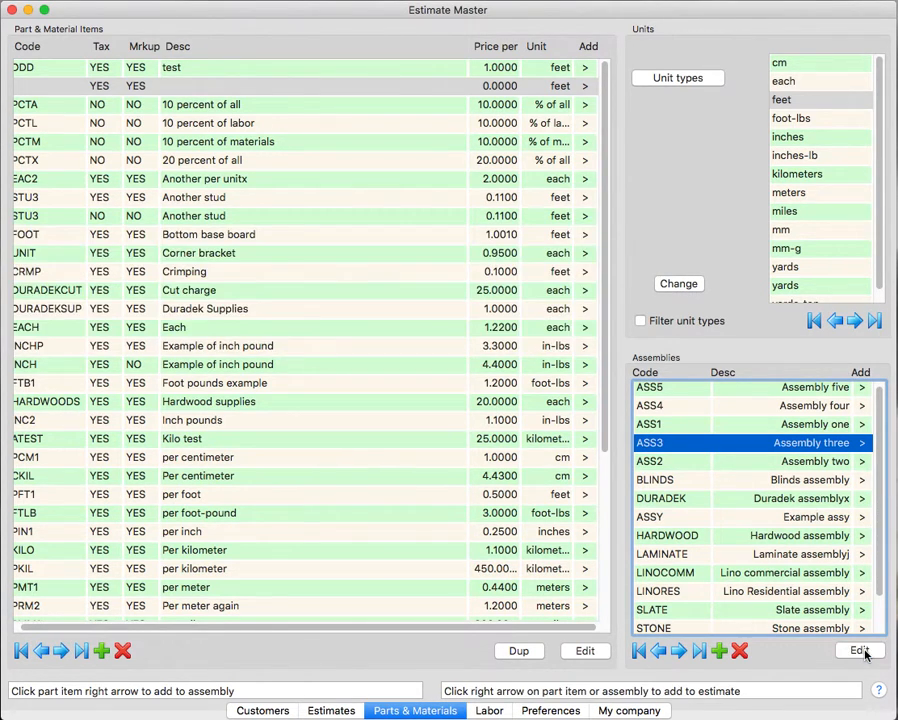
# - Try once more to add Assembly three (ASS3) to the estimate, using quantity 1
pyautogui.click(862, 449)
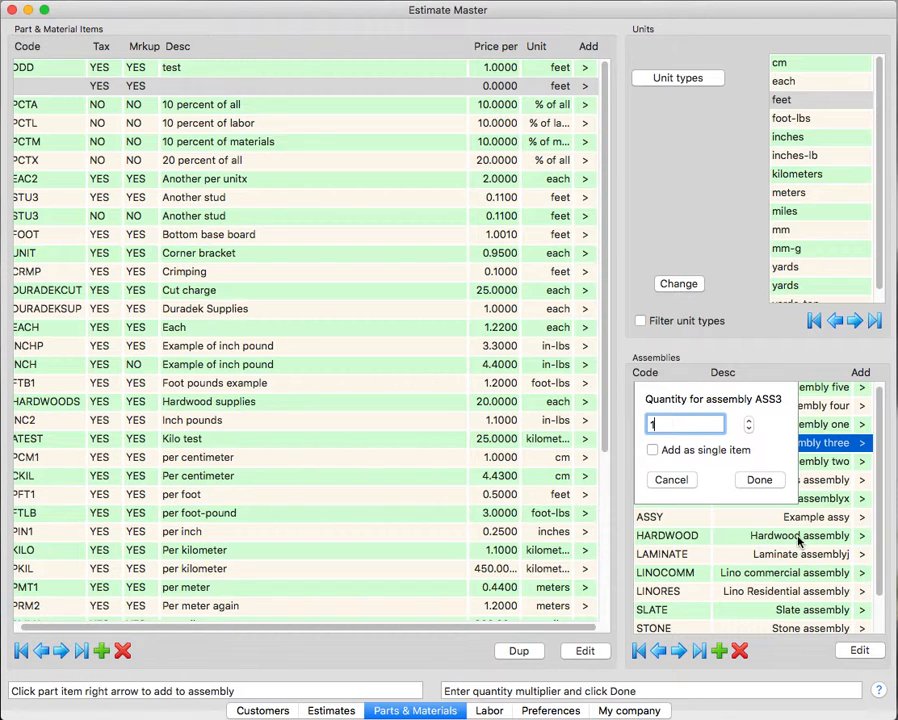
pyautogui.click(758, 480)
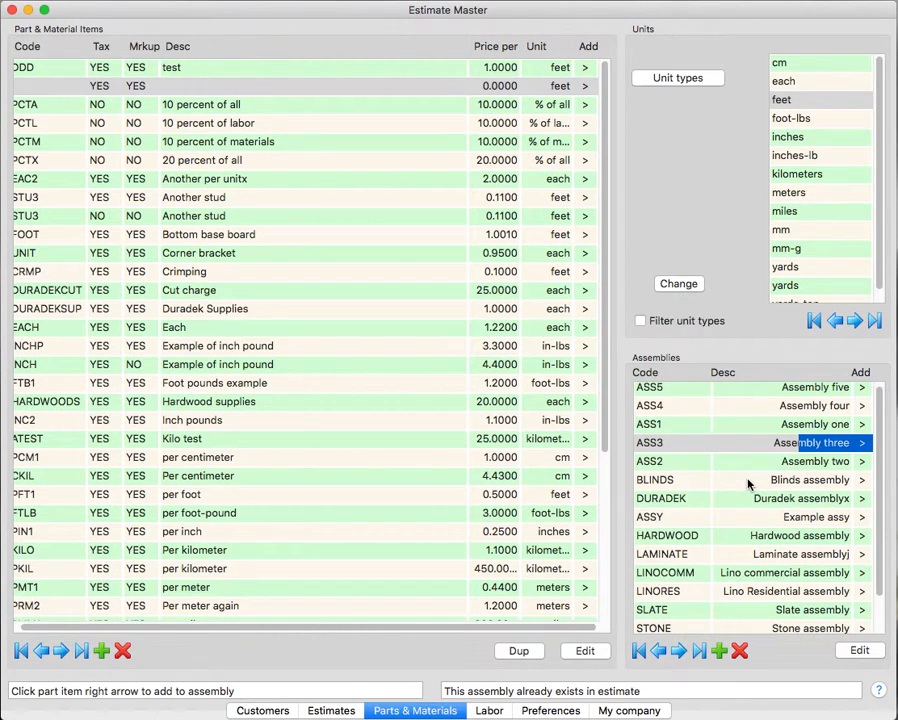